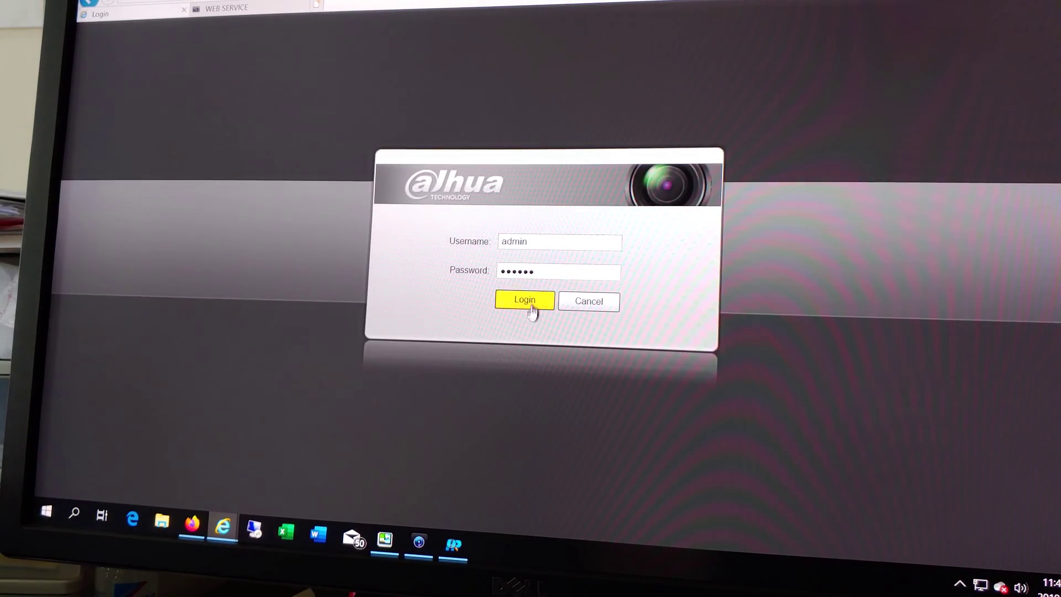
- Submit the admin login on the camera page and see it rejected as invalid
left_click(530, 306)
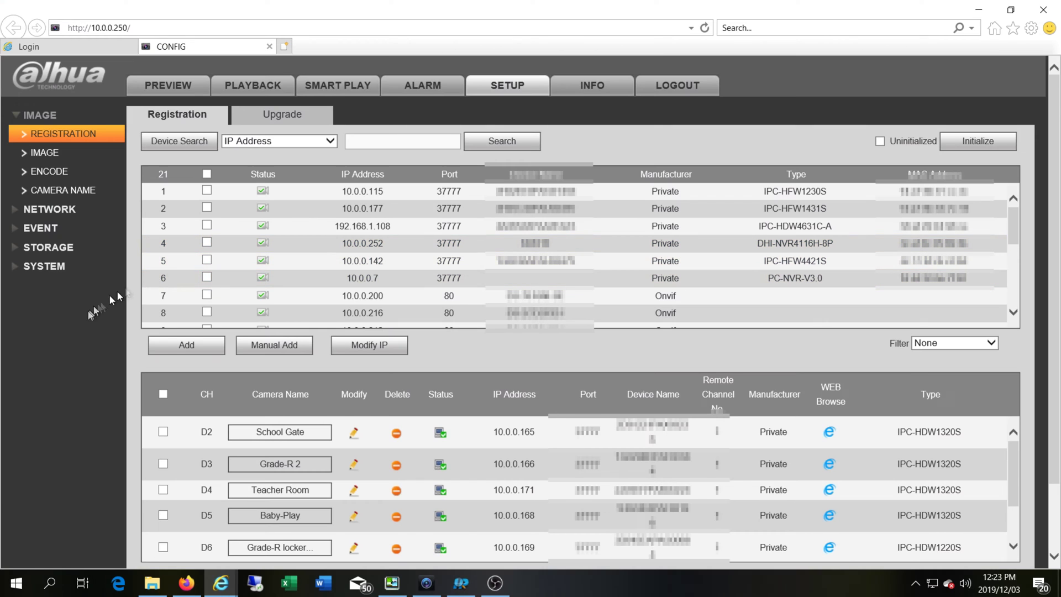
left_click(388, 228)
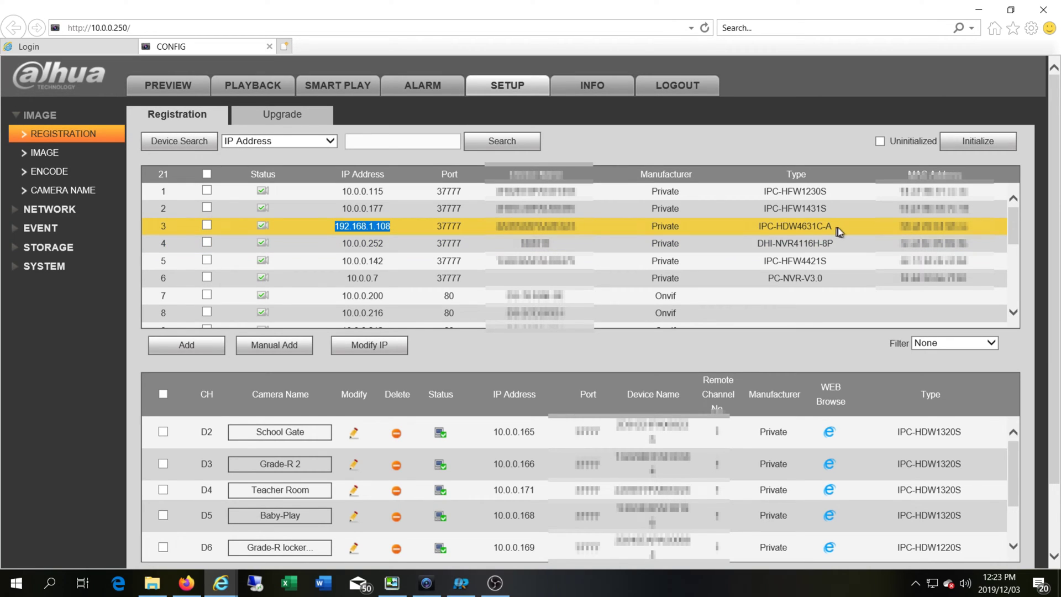
left_click_drag(835, 226, 761, 227)
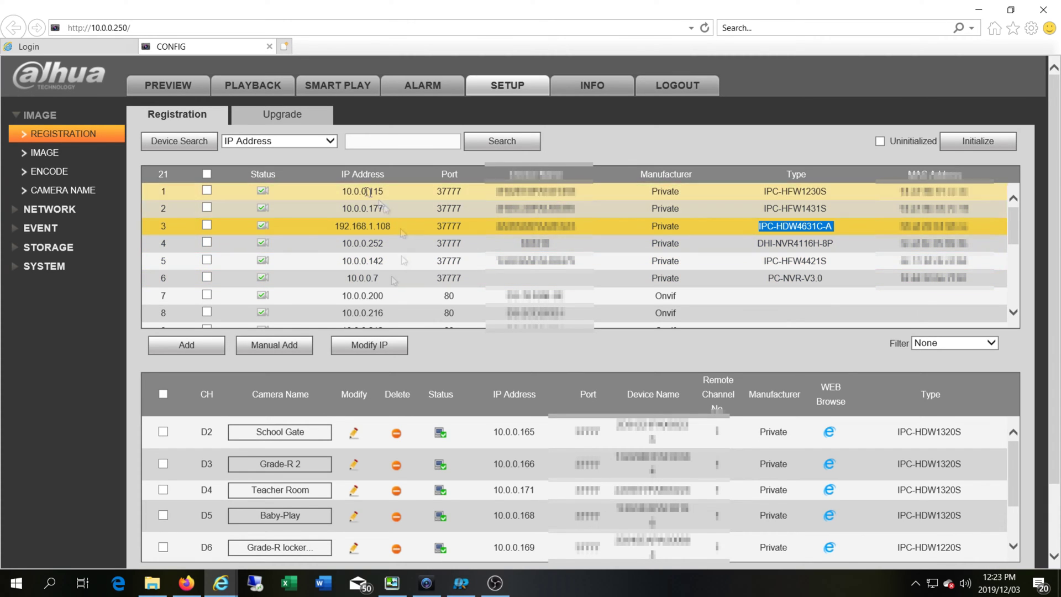
- Set row 3's camera to STATIC 10.0.0.67 / 255.0.0.0 / 10.0.0.2 using the admin password
left_click(207, 226)
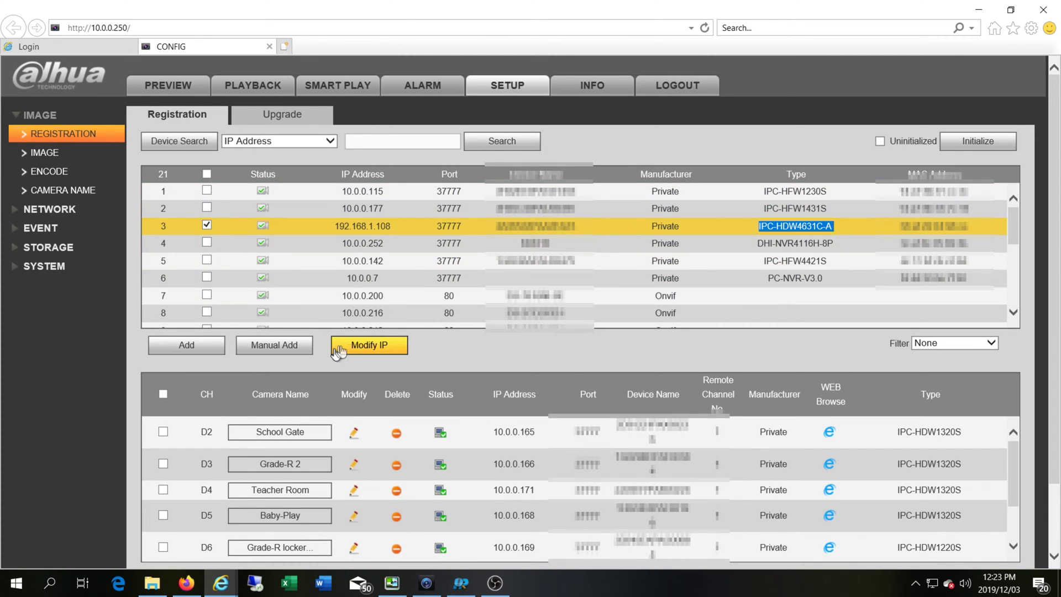
left_click(355, 347)
left_click(408, 268)
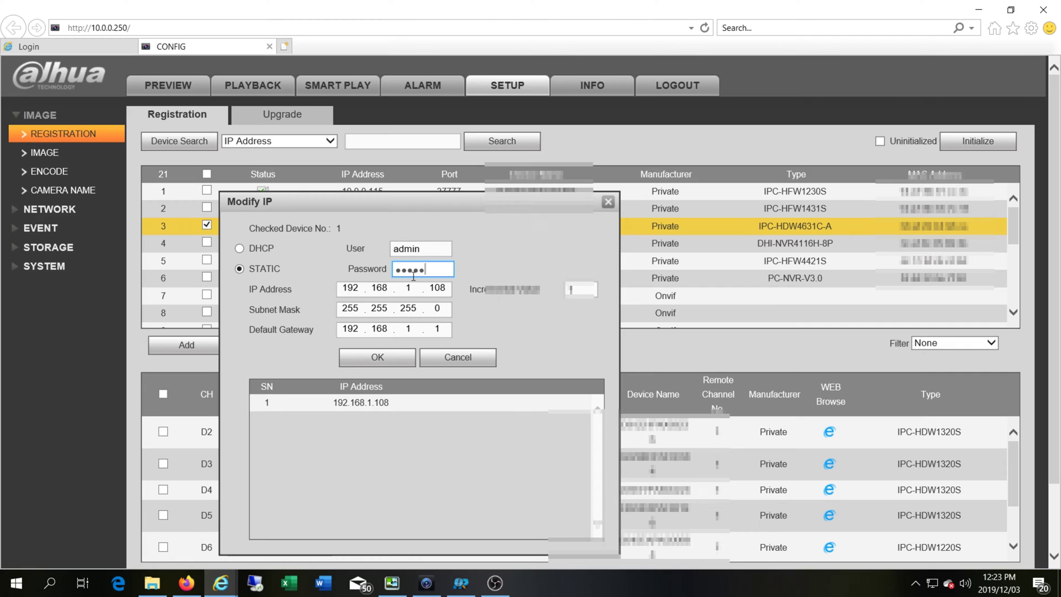
key("Tab")
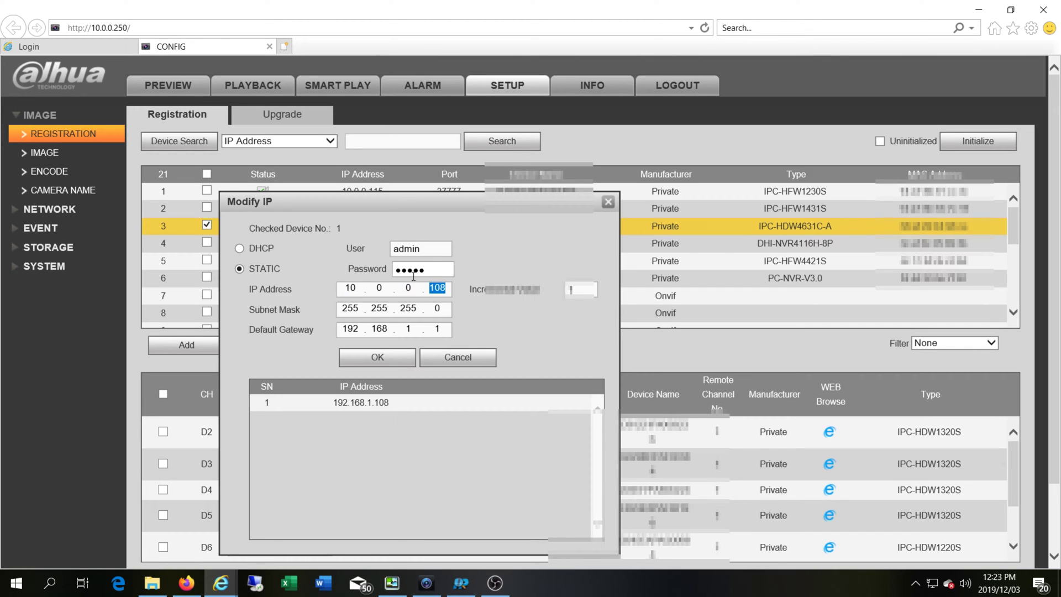
double_click(409, 308)
type("0.0.0.2")
type("67")
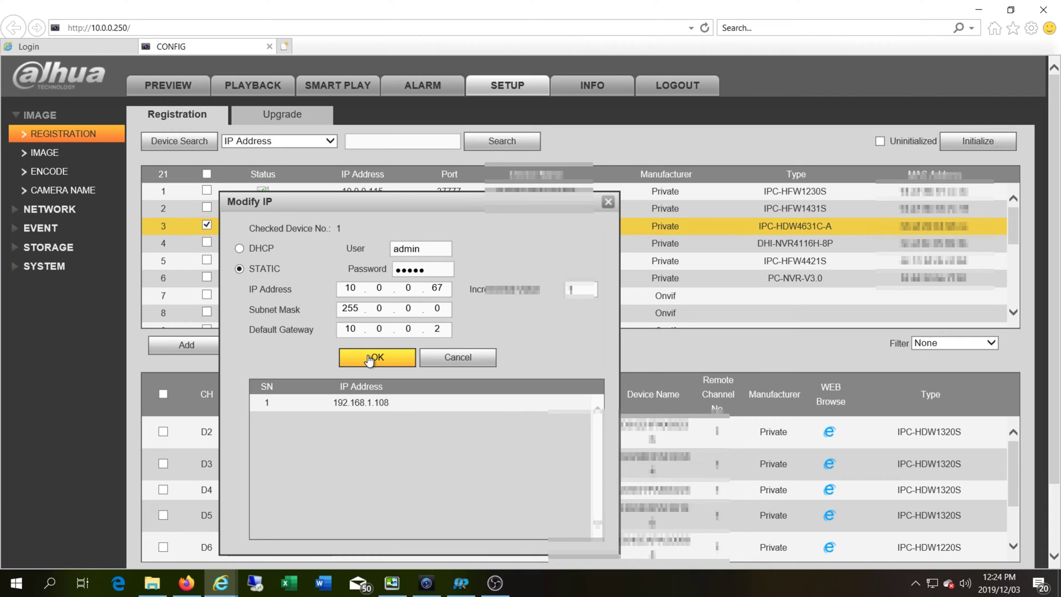
left_click(444, 287)
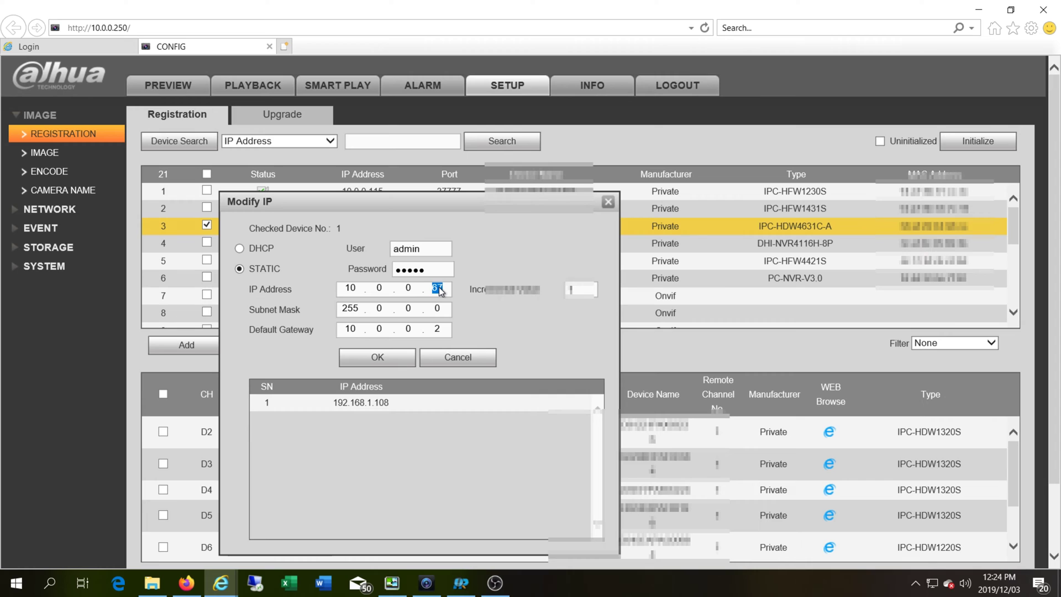
left_click(377, 358)
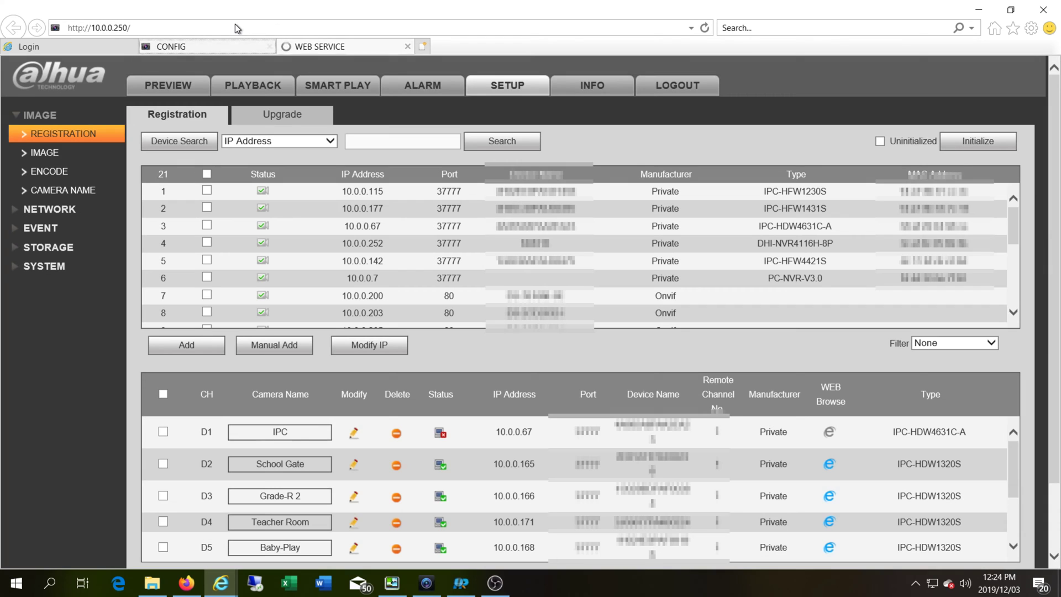
- Open the WEB SERVICE tab and select the URL in its address bar
left_click(320, 46)
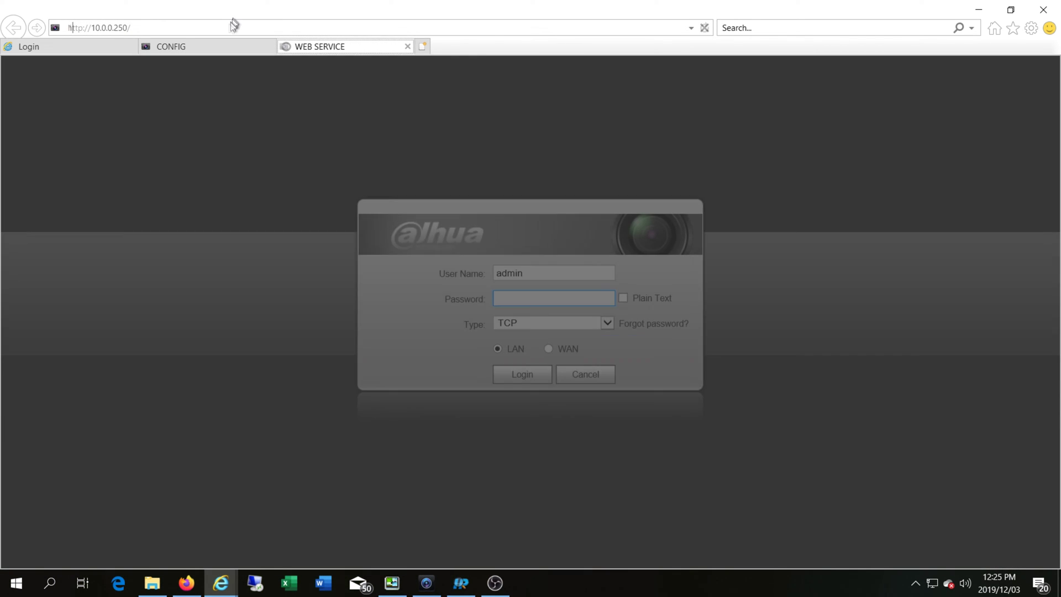
left_click(108, 27)
key("Return")
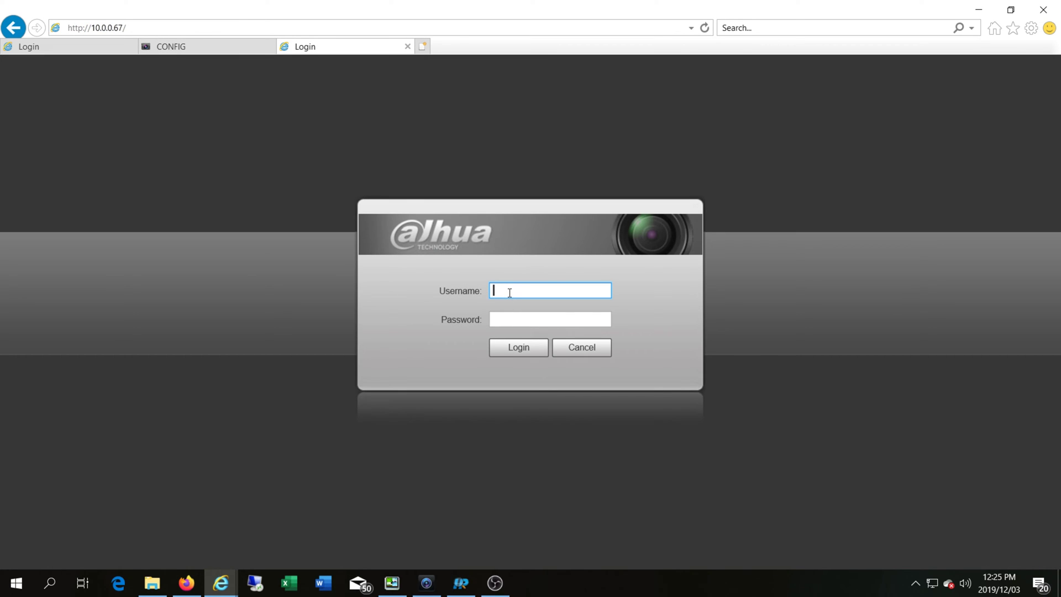
key("Tab")
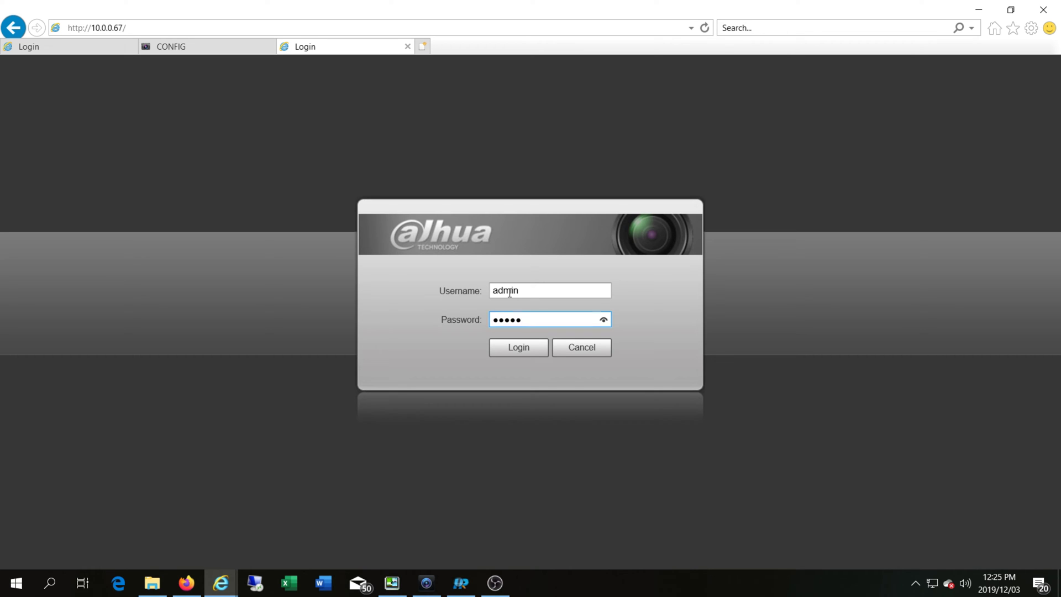
key("Return")
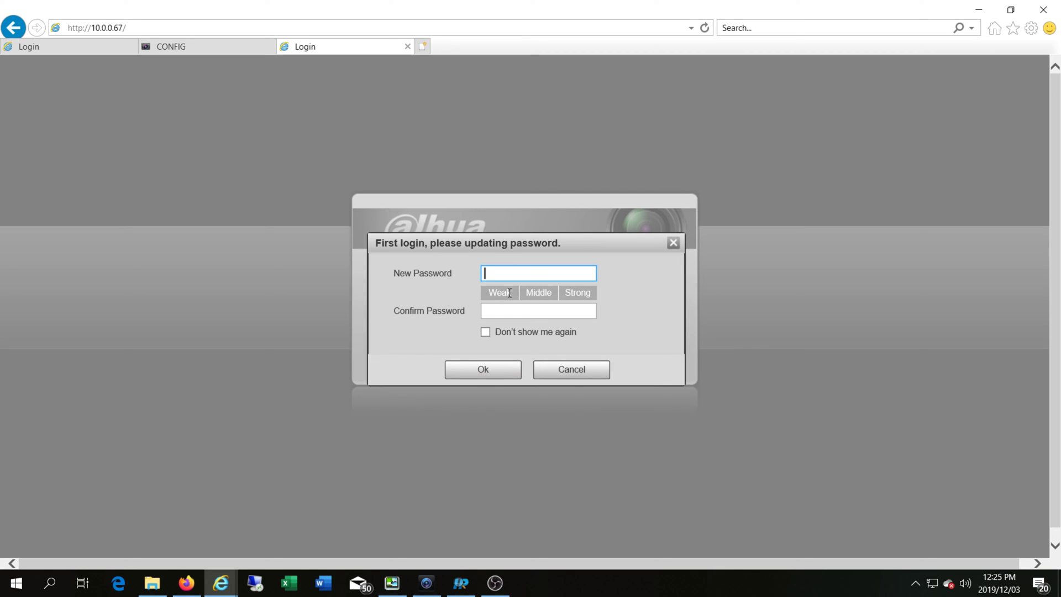
left_click(495, 583)
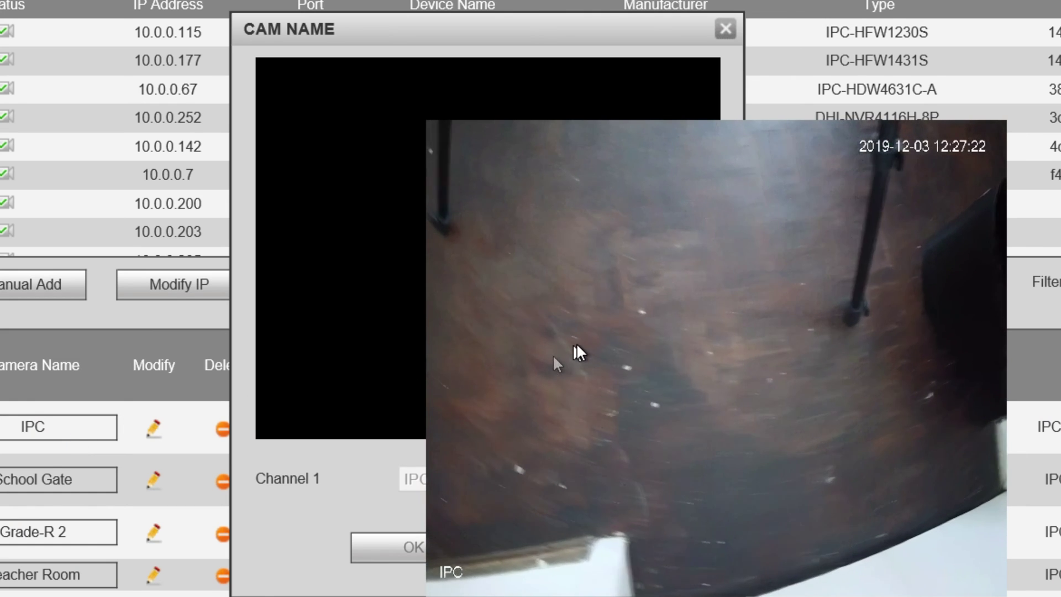